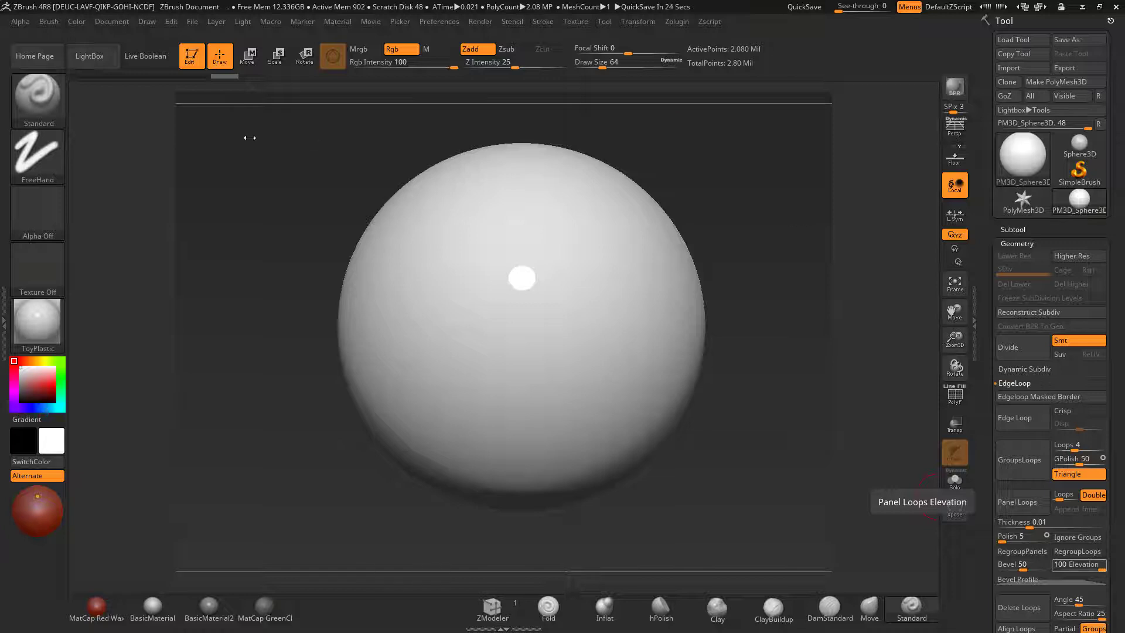
In LightBox's Brush tab, open the Course_Brushes folder and select IMM_Hex.ZBP.
left_click(91, 56)
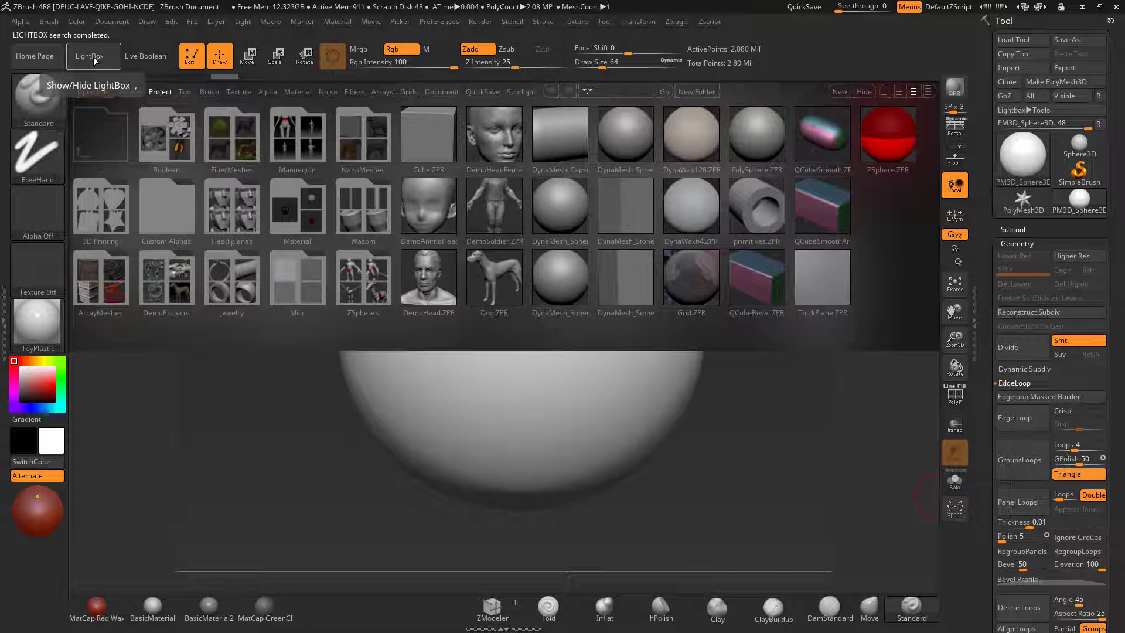
left_click(209, 92)
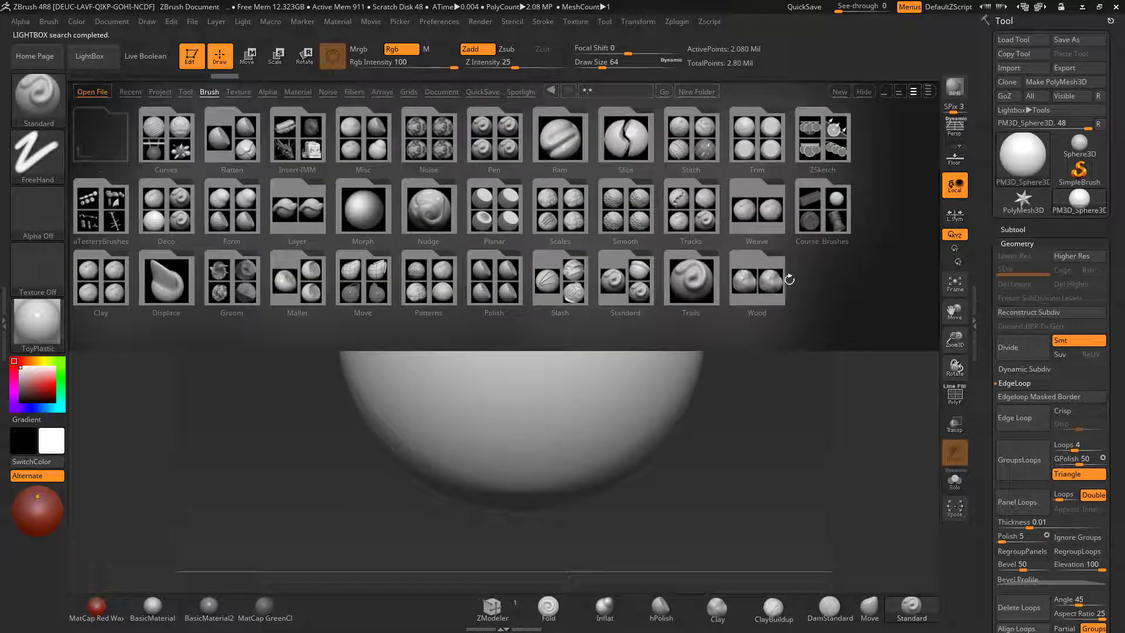
left_click(820, 216)
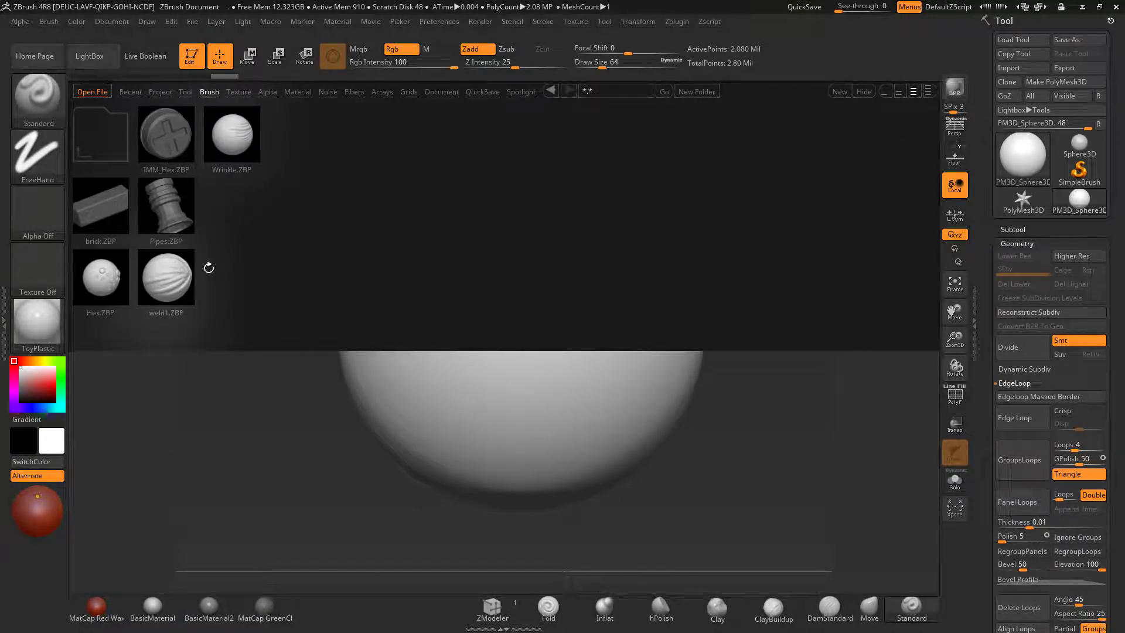
left_click(170, 138)
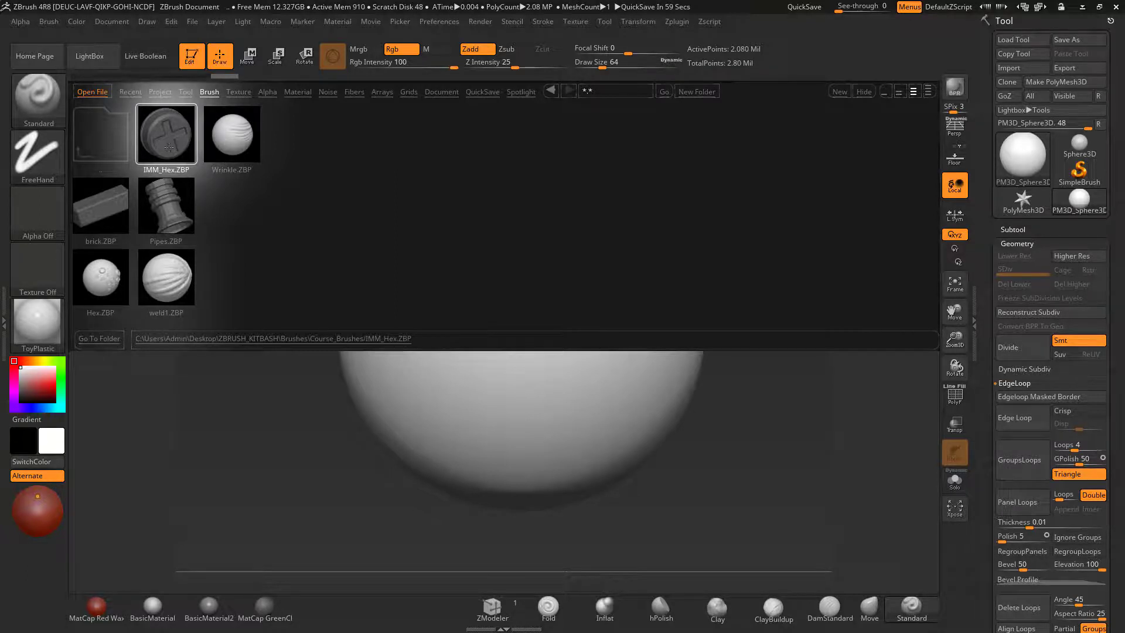
Load IMM_Hex, darken the secondary colour to grey, and stamp a PhillipHead screw onto the sphere.
double_click(168, 147)
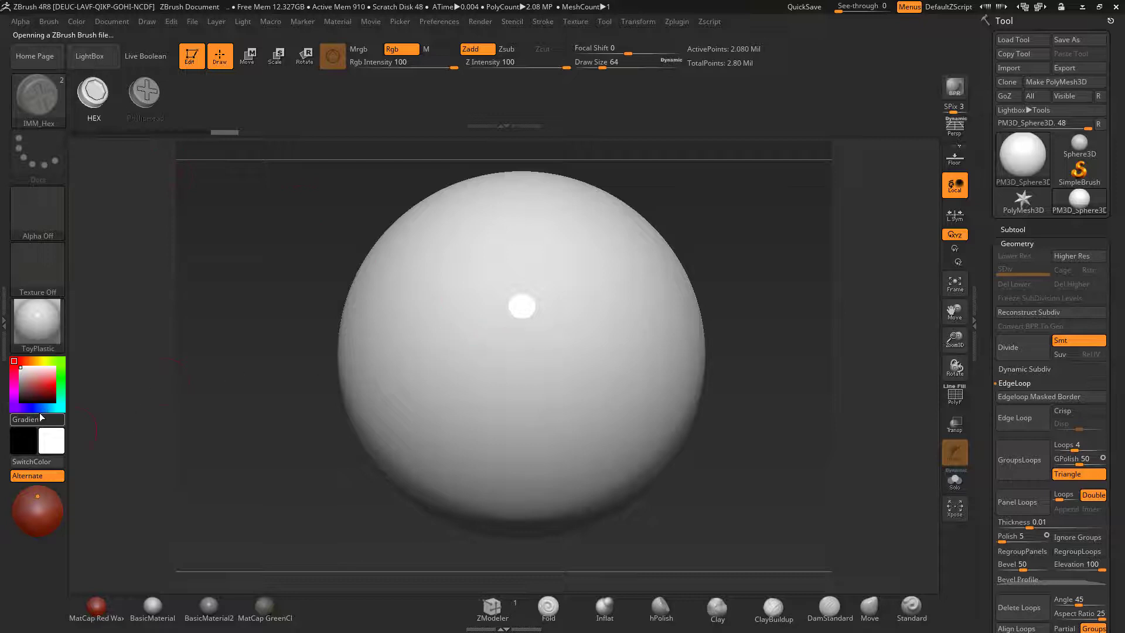
left_click_drag(21, 368, 13, 390)
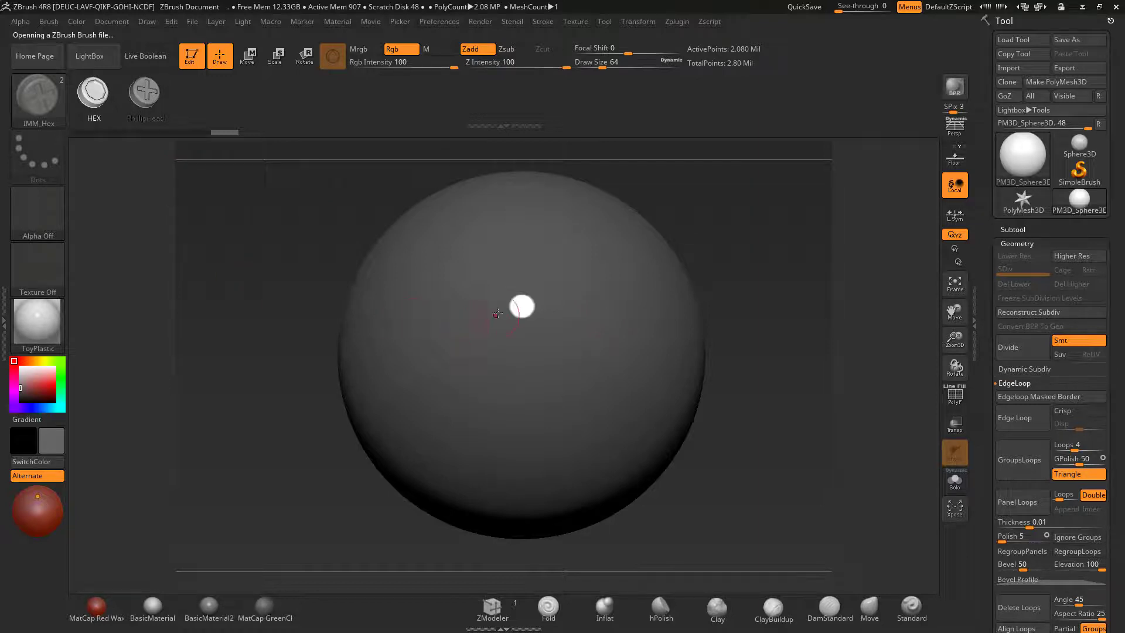
key("m")
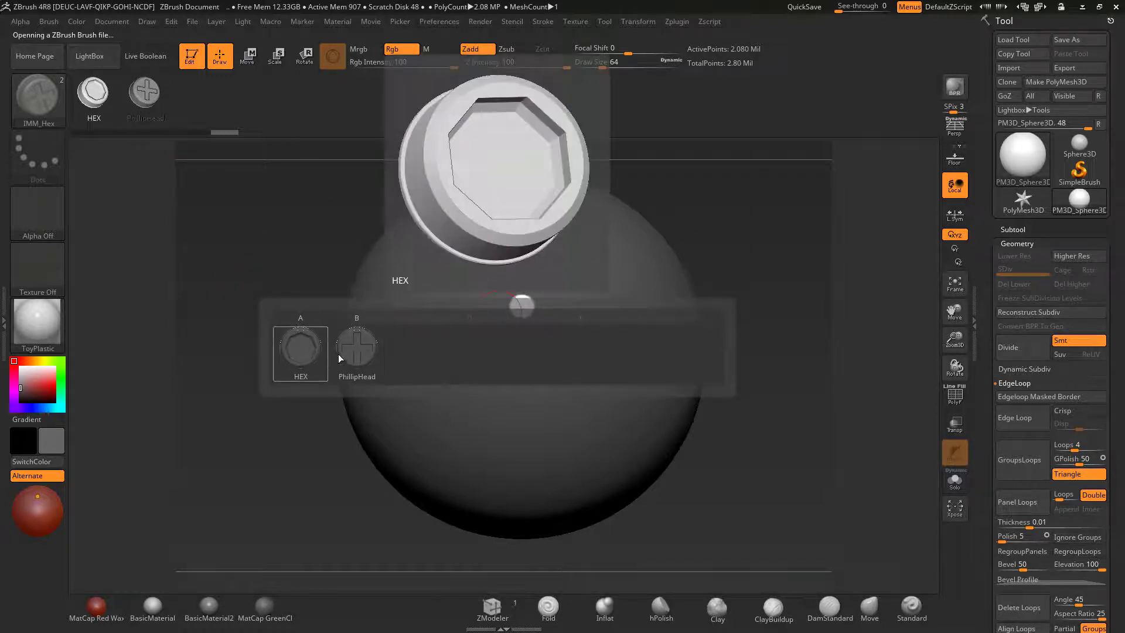
left_click(355, 353)
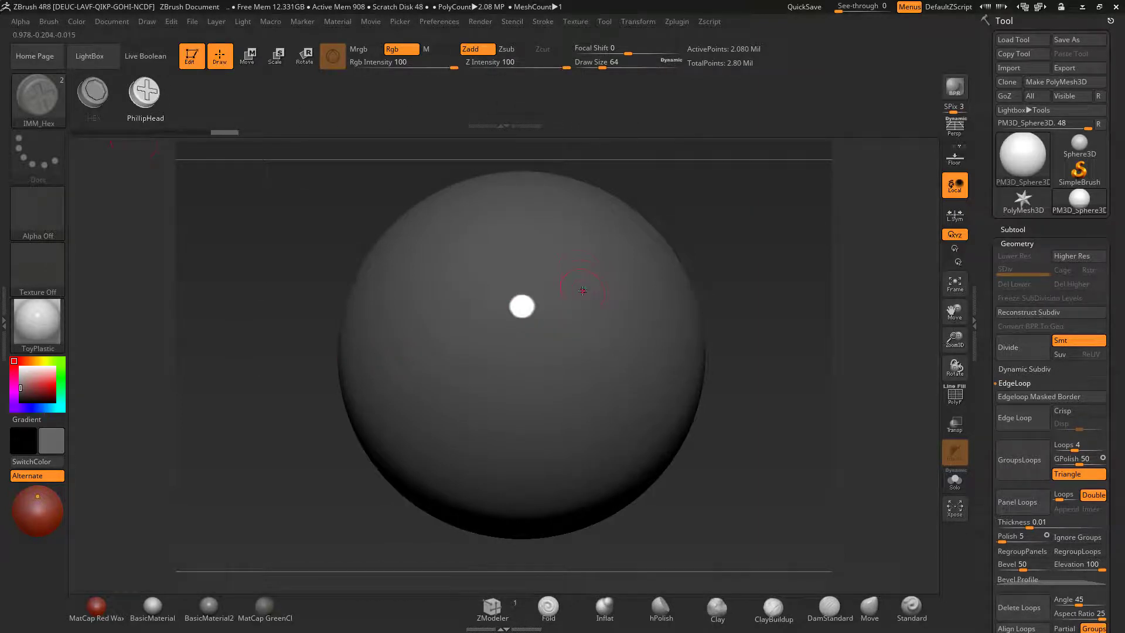
left_click_drag(582, 290, 620, 310)
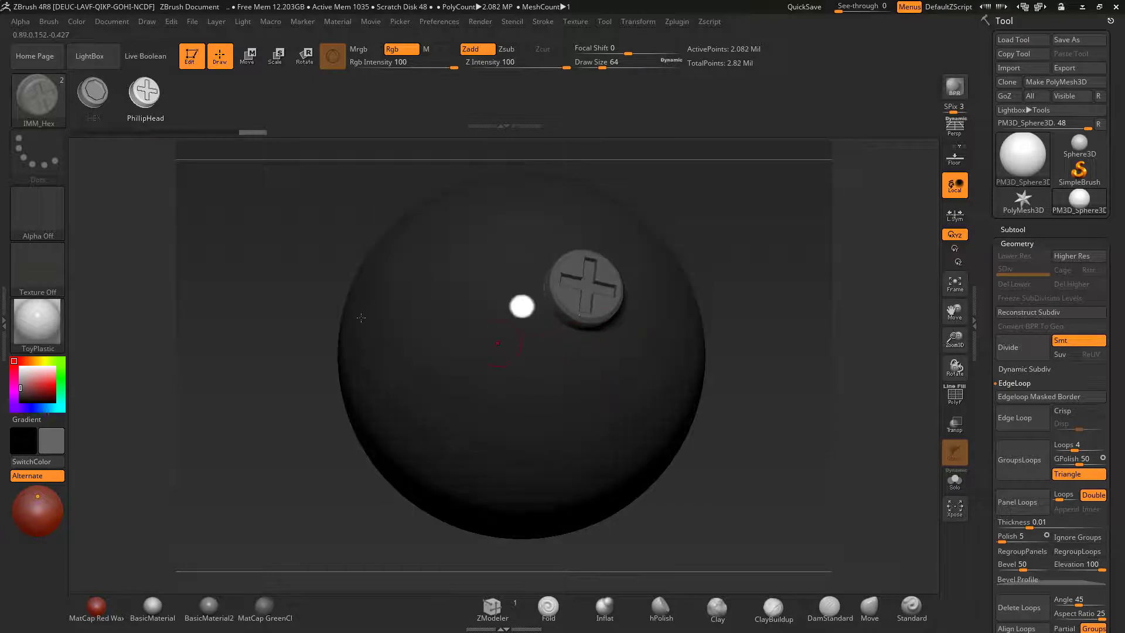
Switch the insert to HEX and stamp a hex bolt head left of the highlight.
key("Left")
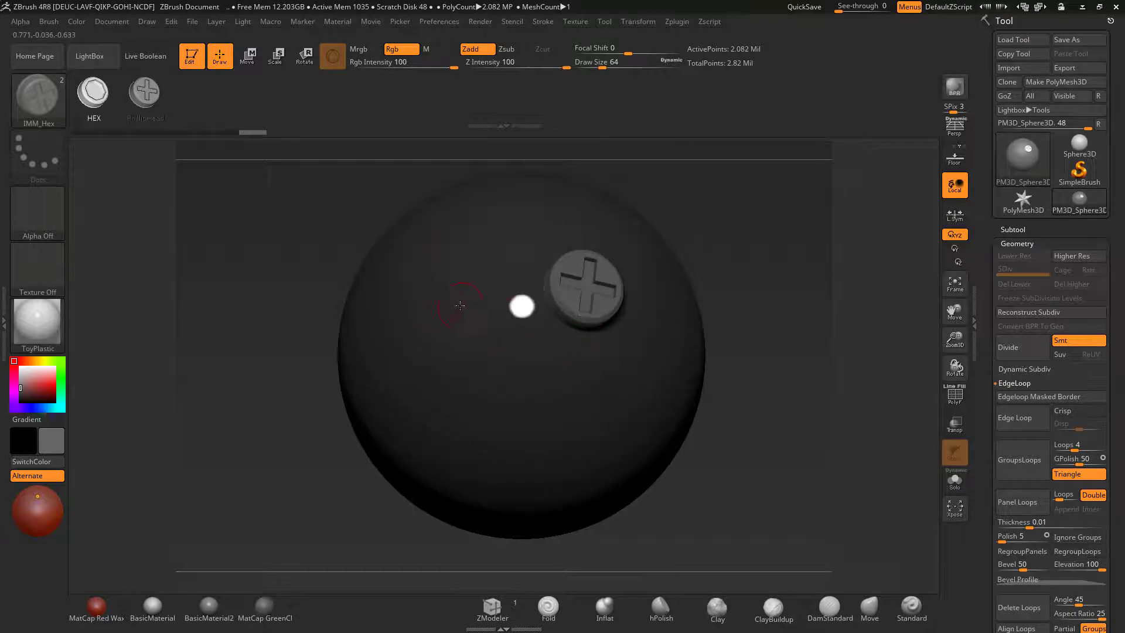
left_click_drag(460, 305, 490, 334)
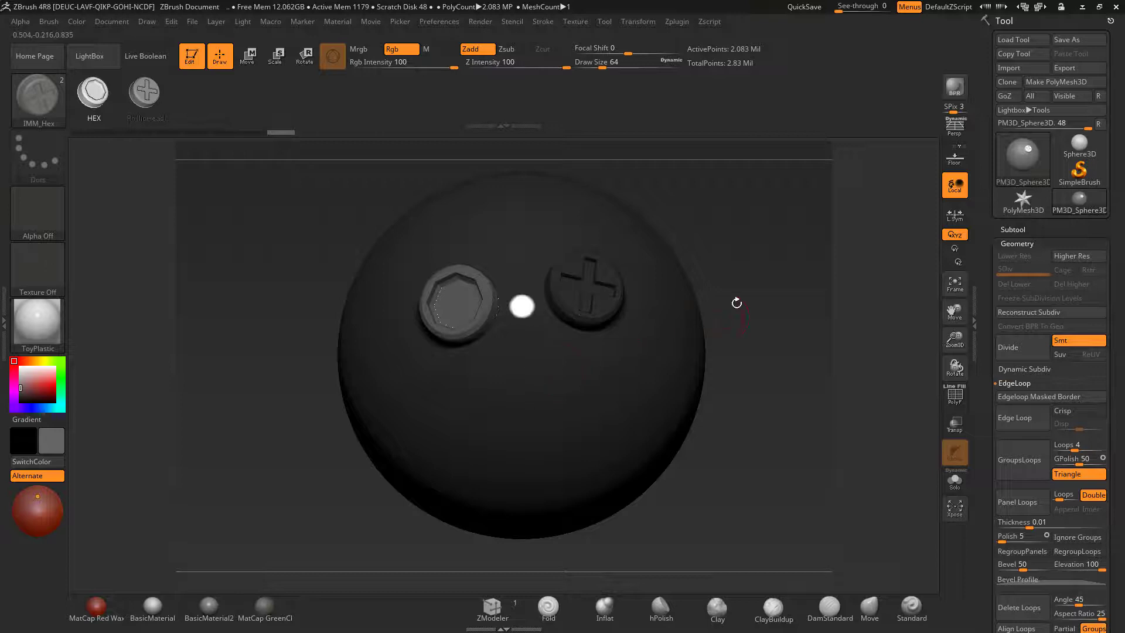
mouse_move(762, 284)
left_mouse_down()
mouse_move(791, 282)
mouse_move(754, 283)
left_mouse_up()
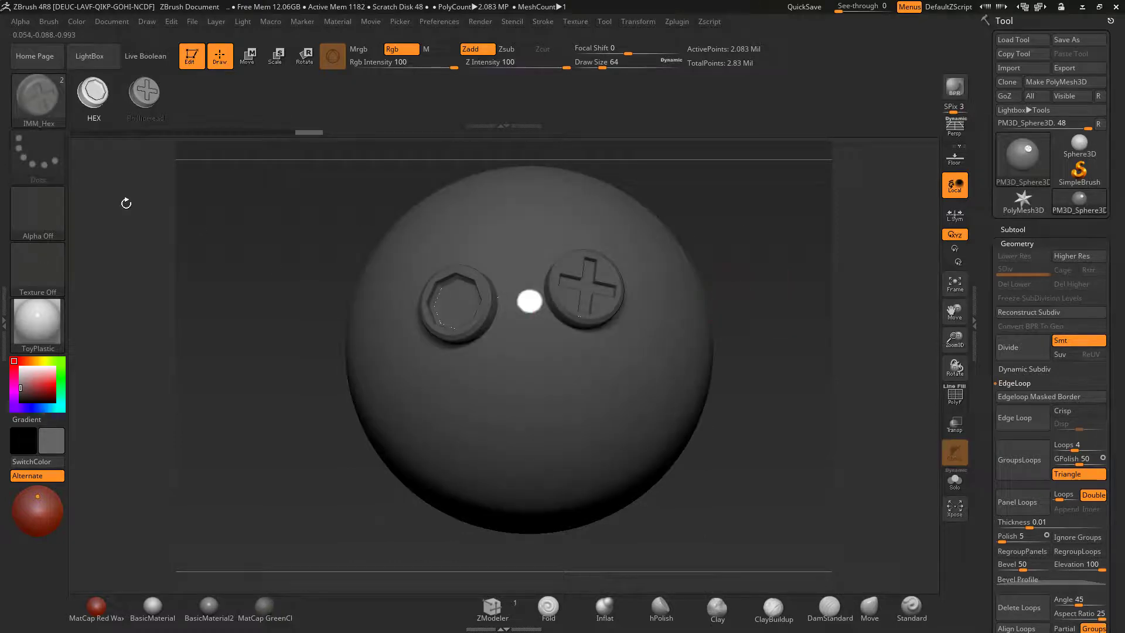
left_click(89, 56)
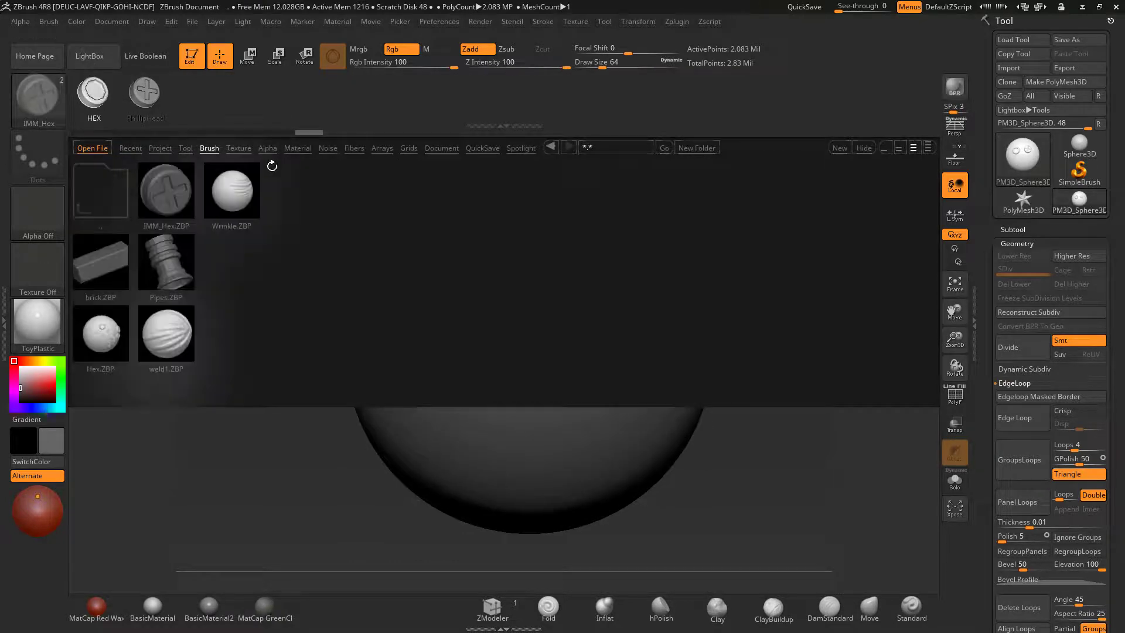
Load Pipes.ZBP and draw a curved pipe smile across the lower sphere.
double_click(167, 267)
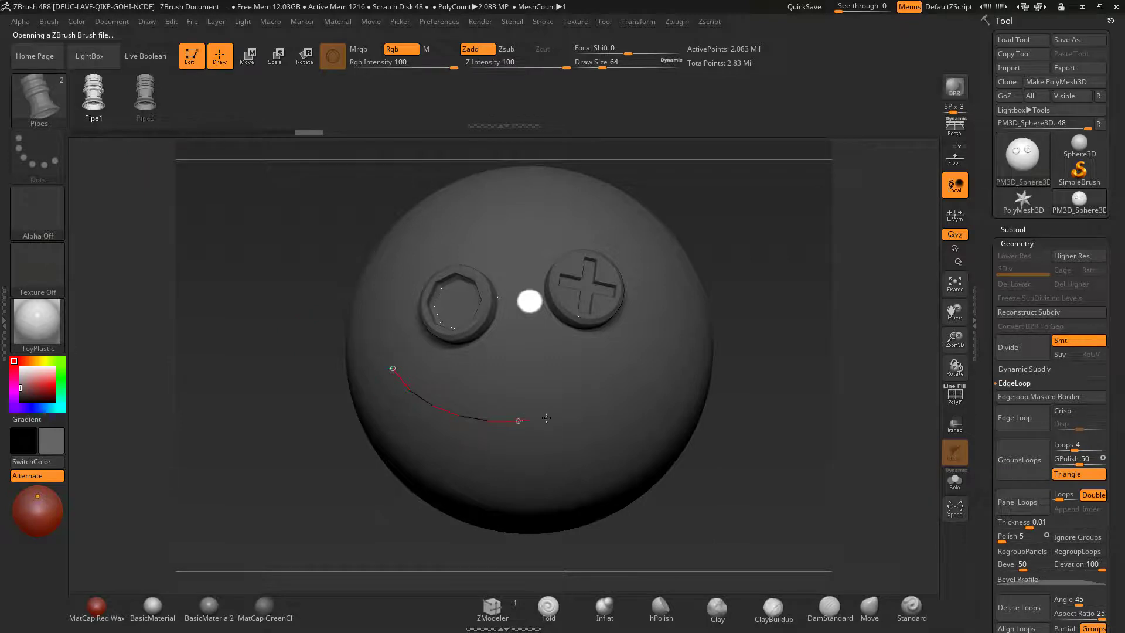
left_click_drag(546, 419, 595, 393)
left_click_drag(745, 413, 712, 439)
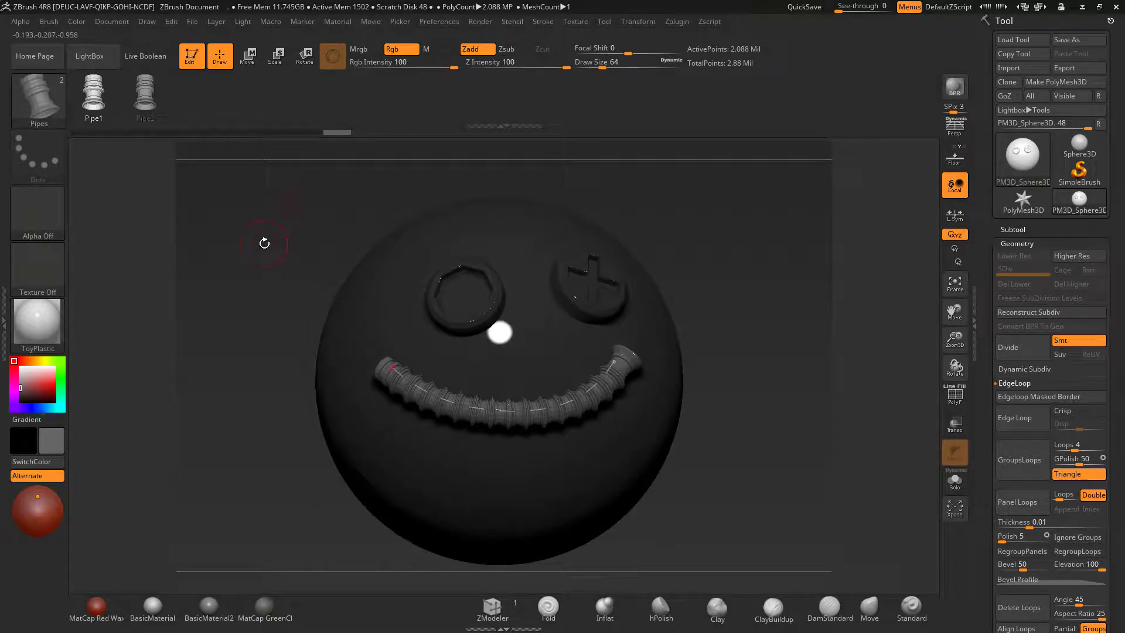
Swap the smile's pipe mesh to Pipe2 and clear the mask from the model.
key("m")
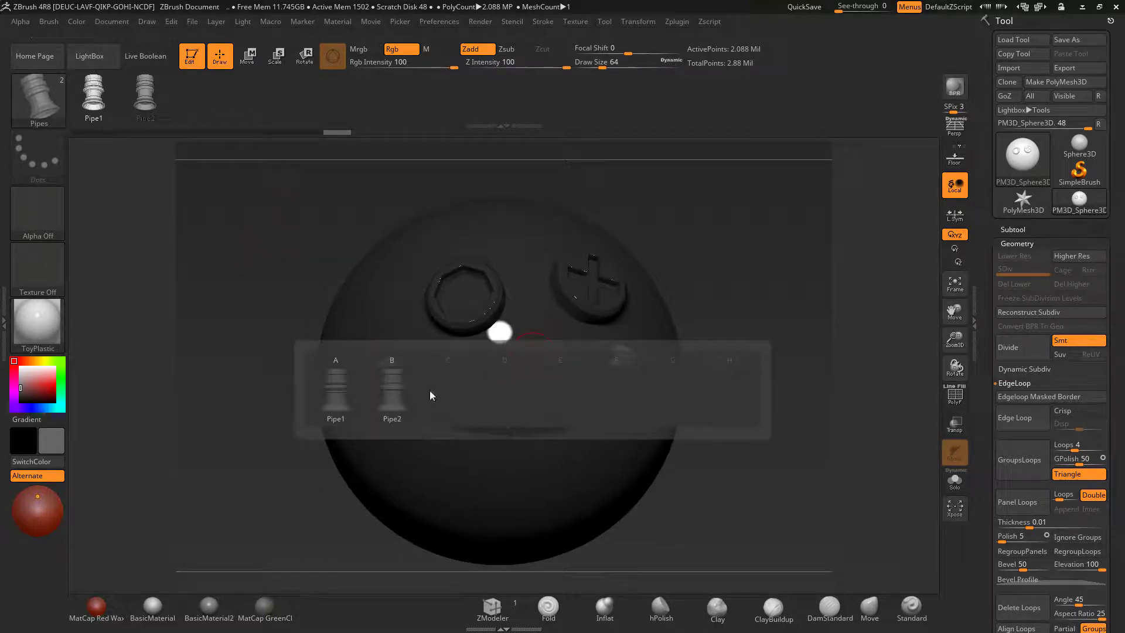
mouse_move(336, 397)
left_click(393, 388)
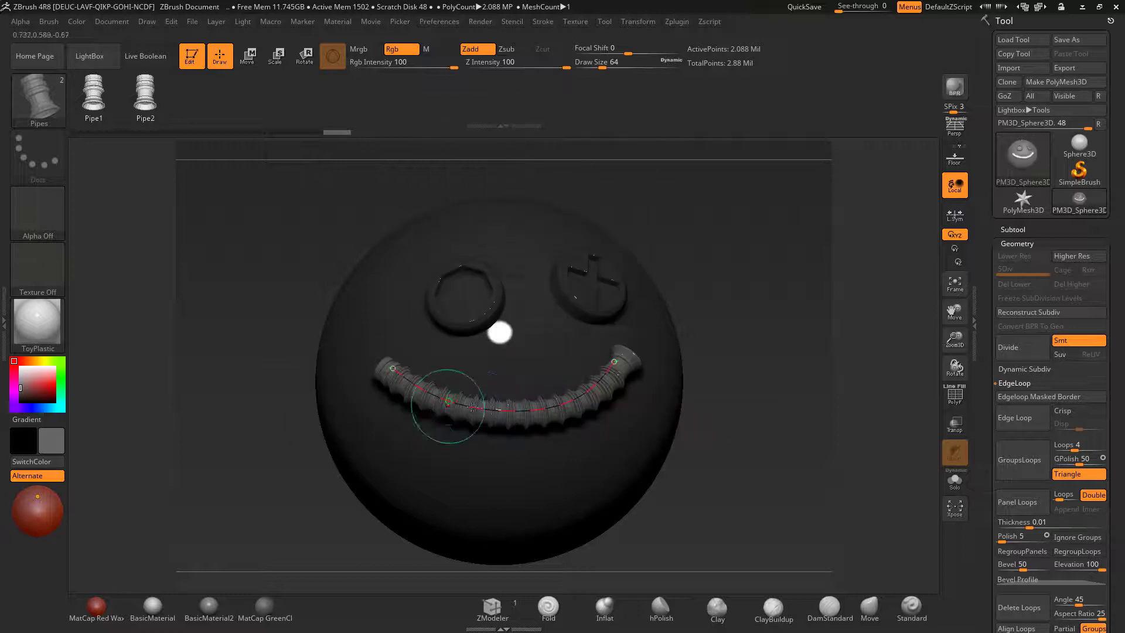
mouse_move(730, 381)
left_mouse_down()
mouse_move(721, 369)
mouse_move(779, 387)
mouse_move(739, 403)
mouse_move(621, 410)
mouse_move(674, 404)
mouse_move(458, 397)
left_mouse_up()
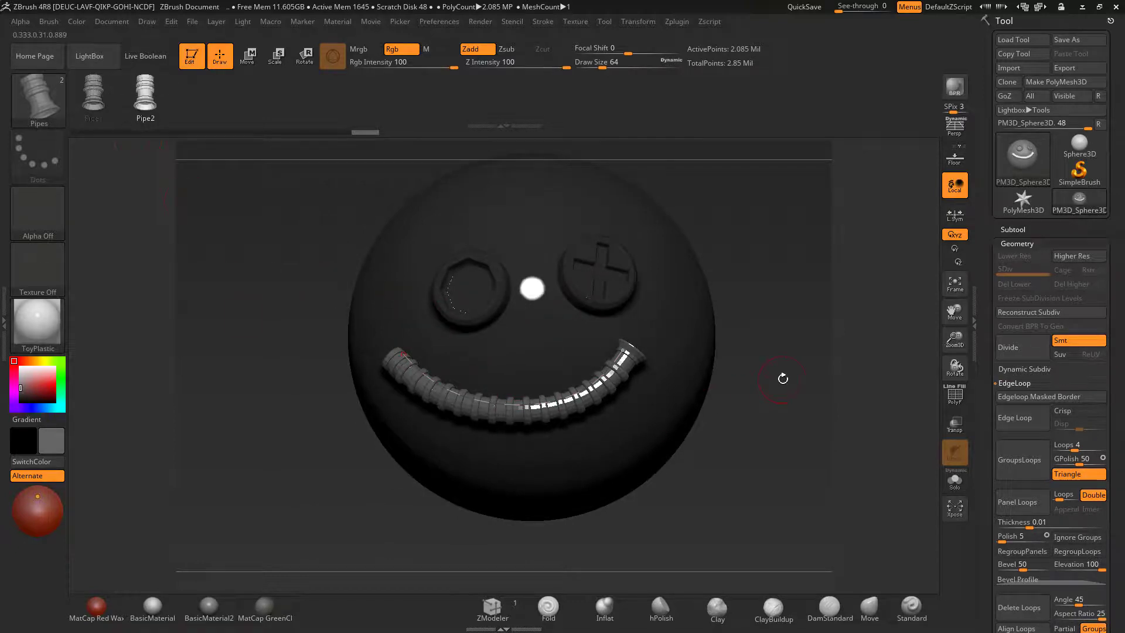
left_click_drag(809, 352, 734, 366, "ctrl")
Load the brick insert brush from the Course_Brushes folder.
left_click(89, 56)
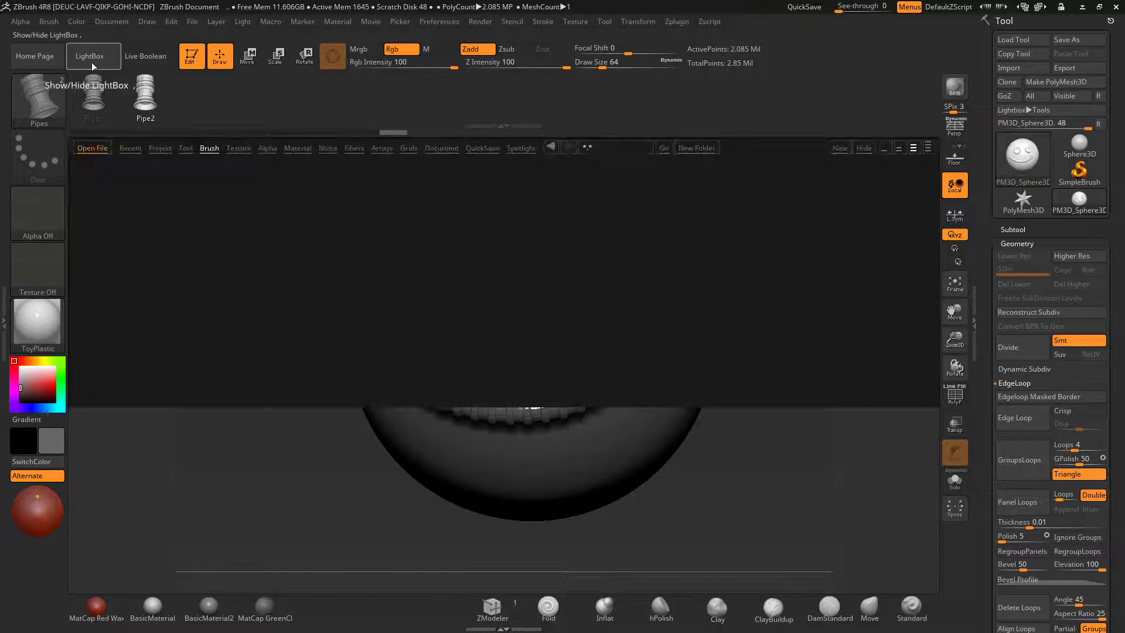
double_click(158, 274)
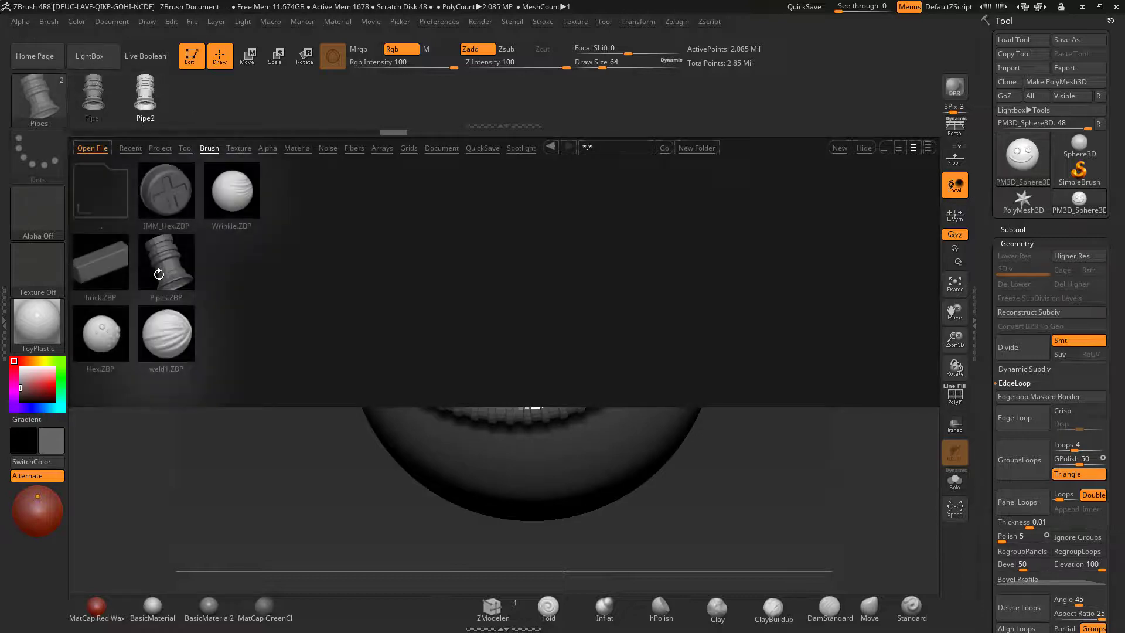
left_click(102, 268)
double_click(103, 273)
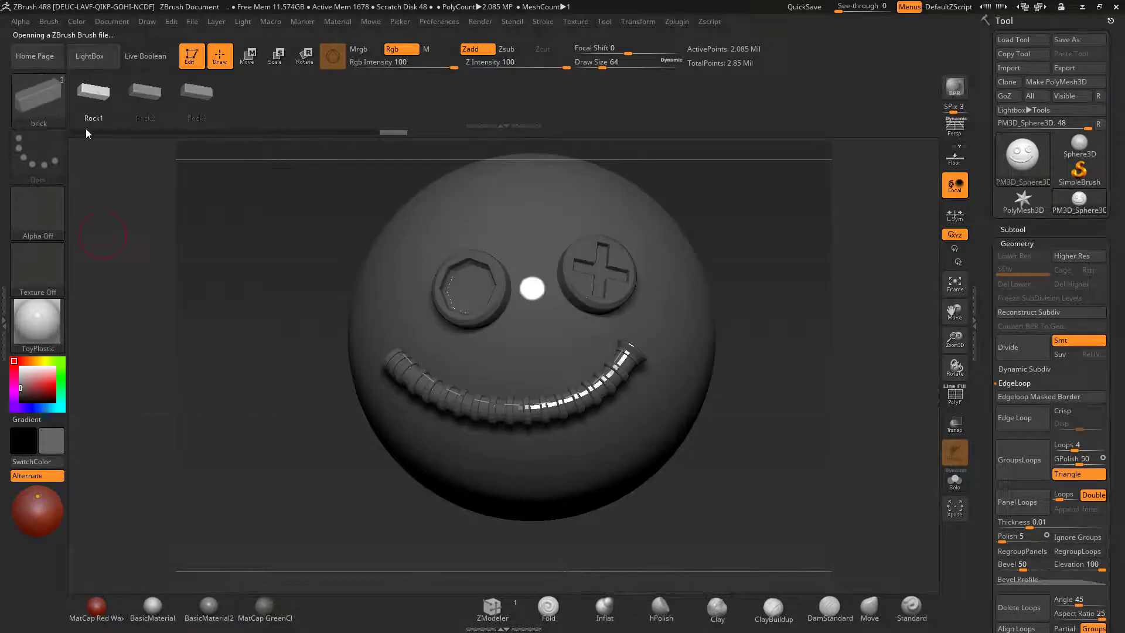
Place brick inserts over the face centre and beside the right eye.
left_click_drag(548, 352, 586, 329)
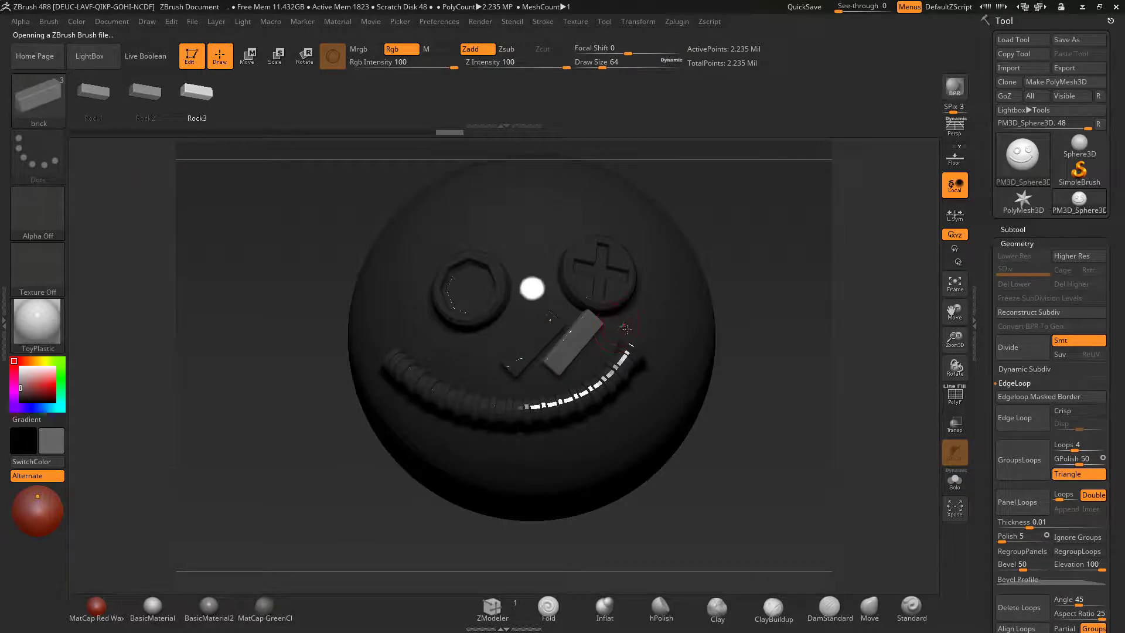
left_click_drag(626, 328, 637, 316)
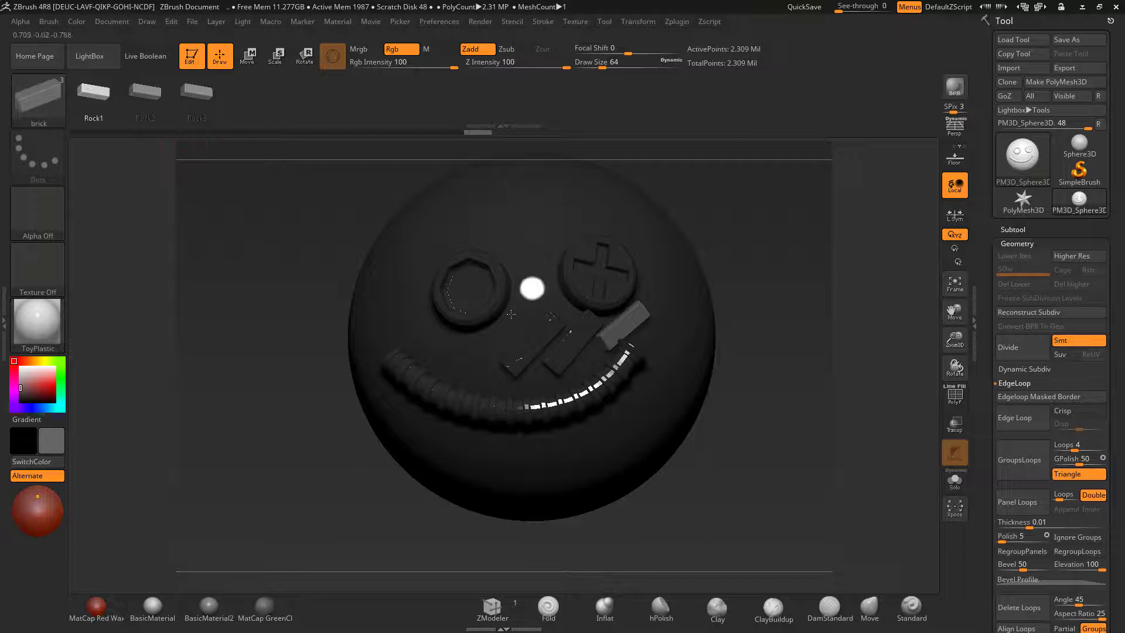
left_click_drag(733, 279, 703, 234)
left_click(89, 56)
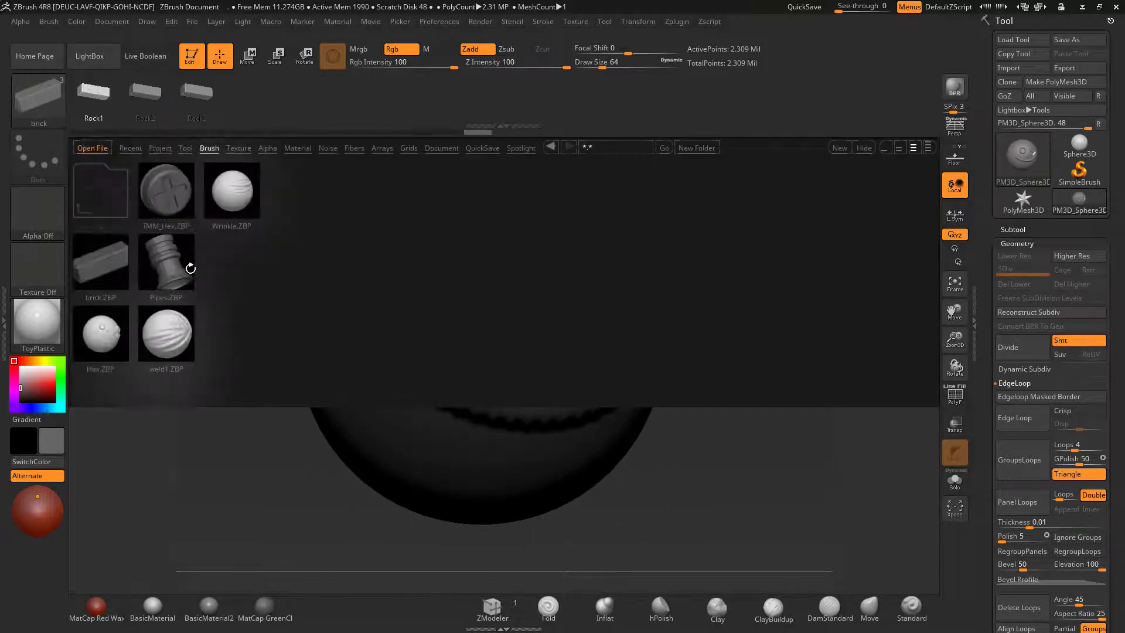
Load Hex.ZBP and stamp three trails of small hex bolt heads along the sphere's side.
double_click(100, 340)
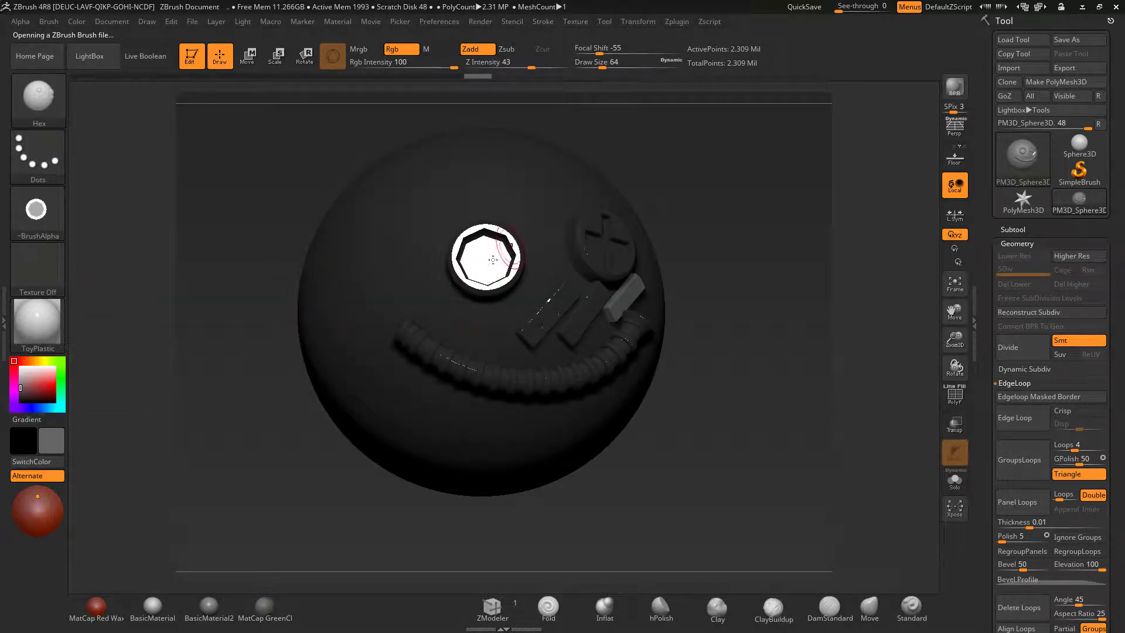
key("ctrl")
mouse_move(744, 409)
left_mouse_down()
mouse_move(762, 398)
mouse_move(752, 402)
left_mouse_up()
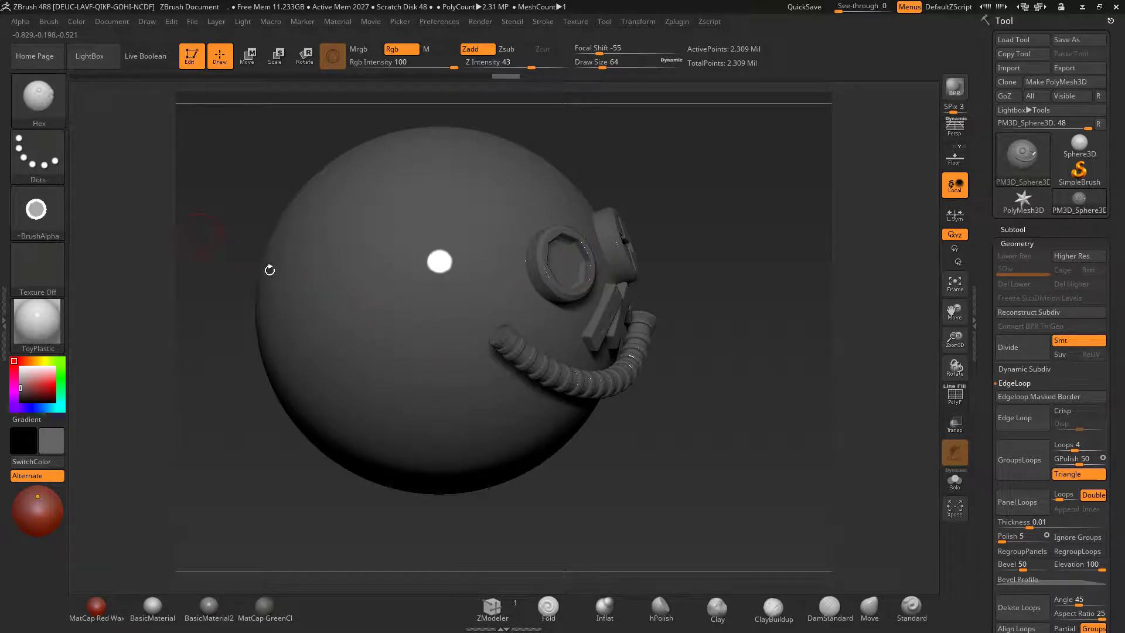
left_click_drag(379, 318, 404, 378)
left_click_drag(483, 388, 509, 381)
mouse_move(453, 346)
left_mouse_down()
mouse_move(446, 258)
mouse_move(477, 253)
mouse_move(491, 235)
left_mouse_up()
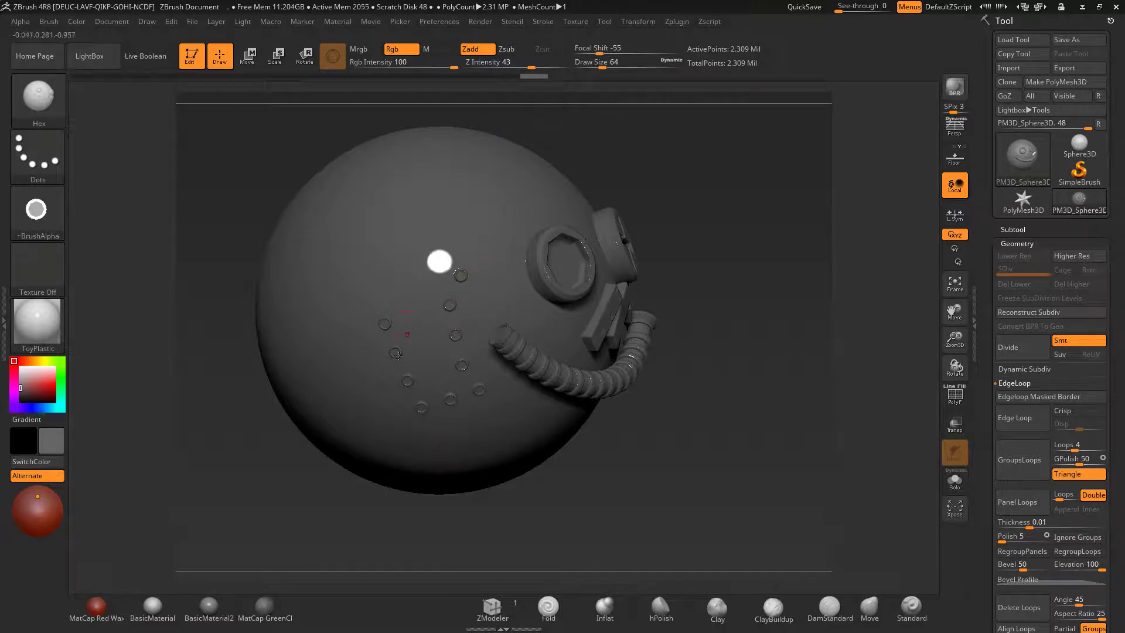
Load weld1.ZBP and stroke a beaded weld seam across the sphere's top.
left_click(97, 63)
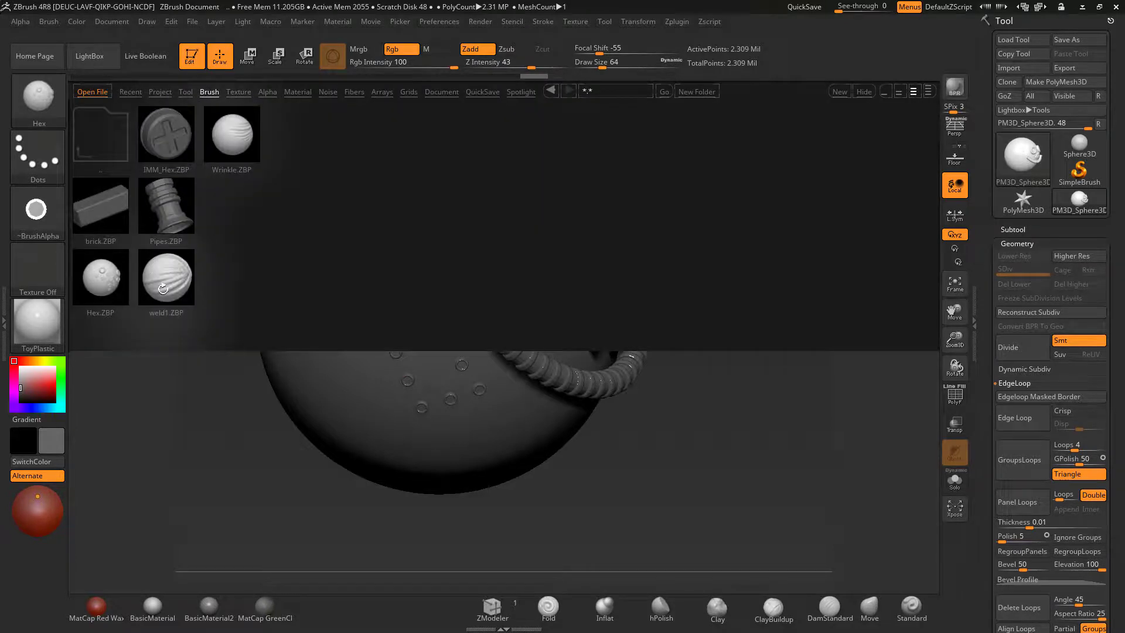
double_click(163, 288)
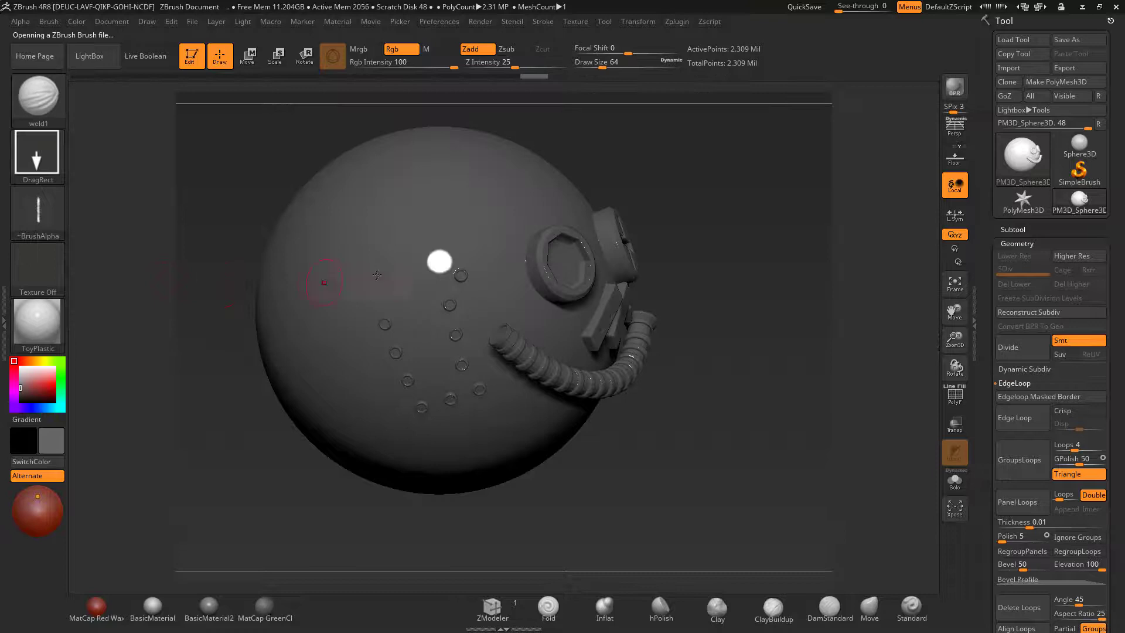
mouse_move(458, 222)
left_mouse_down()
mouse_move(481, 225)
mouse_move(466, 220)
left_mouse_up()
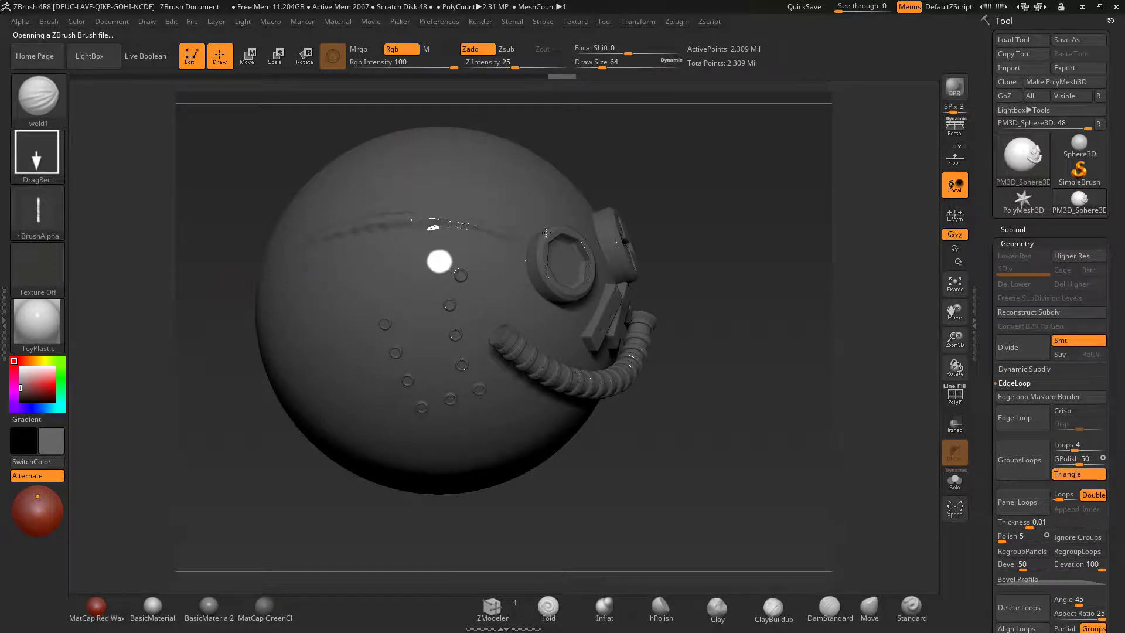
mouse_move(715, 279)
left_mouse_down()
mouse_move(779, 275)
mouse_move(649, 256)
left_mouse_up()
left_click(89, 55)
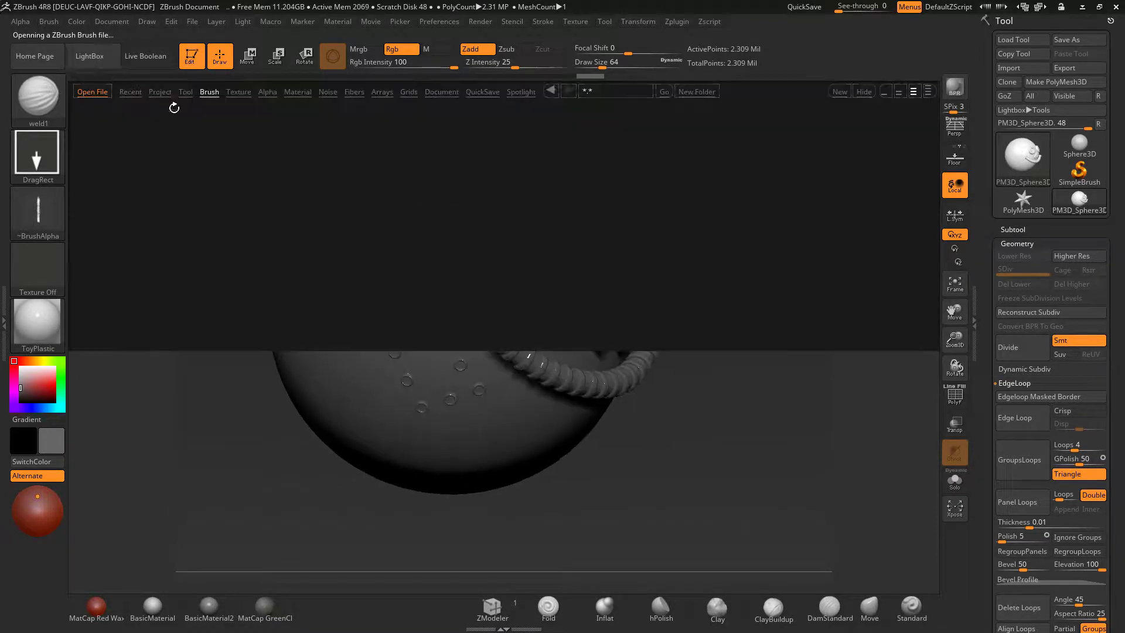
Browse the Master_checkers folder in LightBox's Texture tab, then close LightBox.
left_click(236, 92)
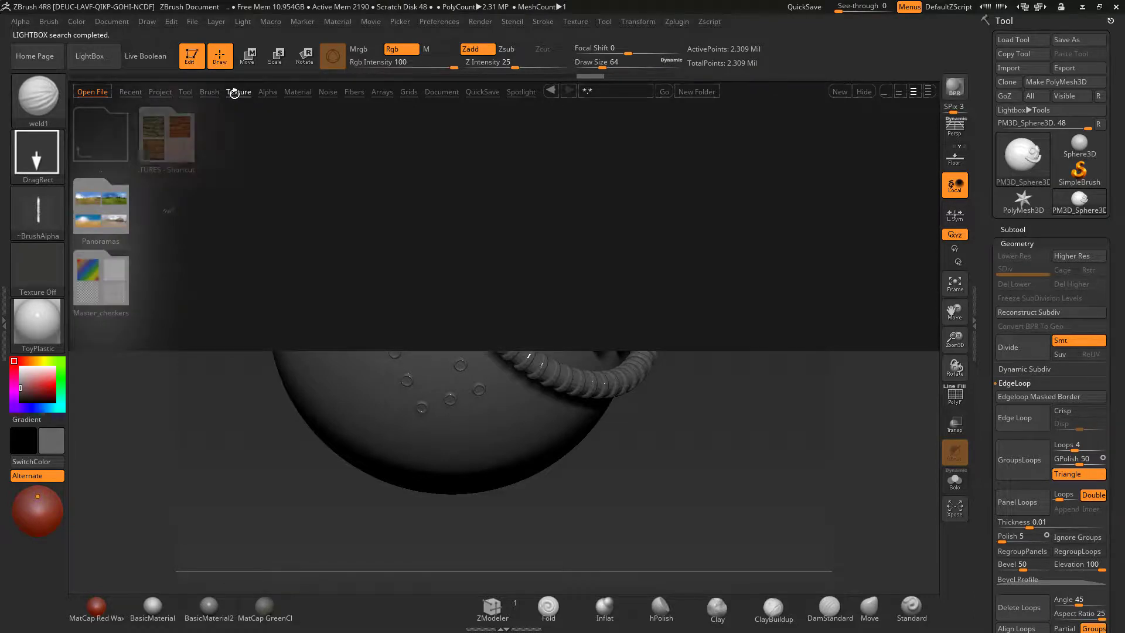
double_click(165, 217)
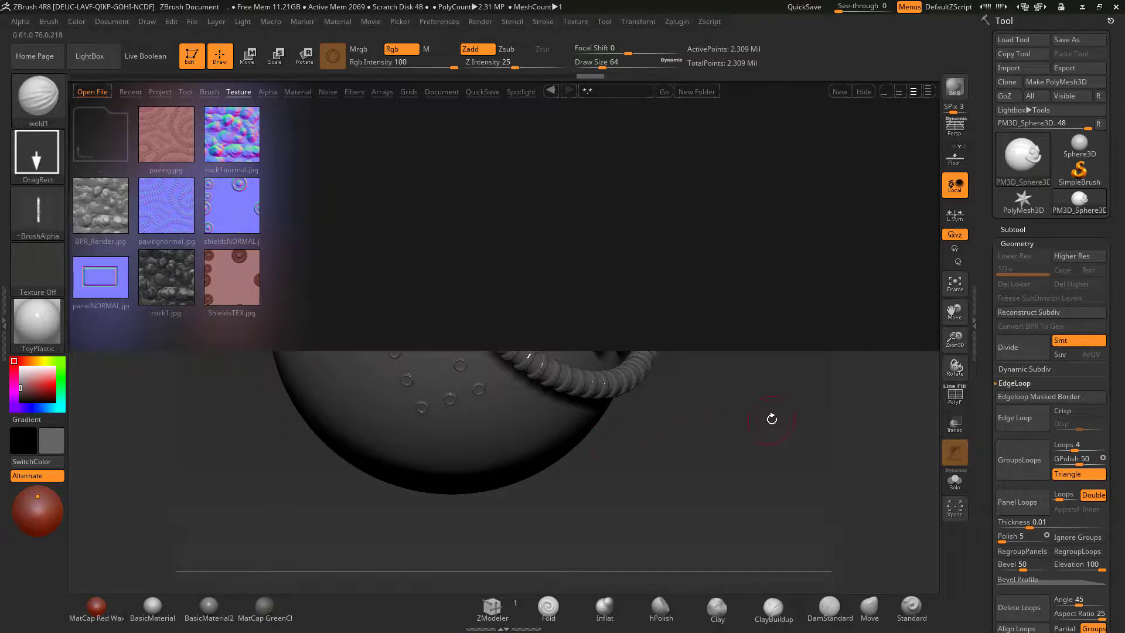
left_click_drag(772, 418, 741, 407)
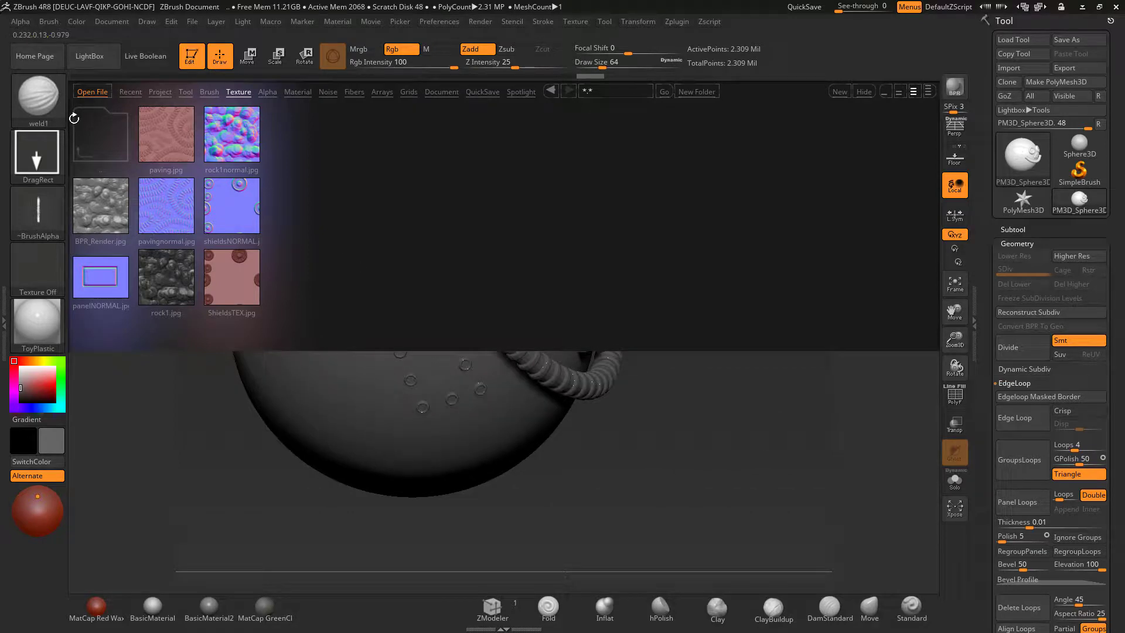
left_click(89, 66)
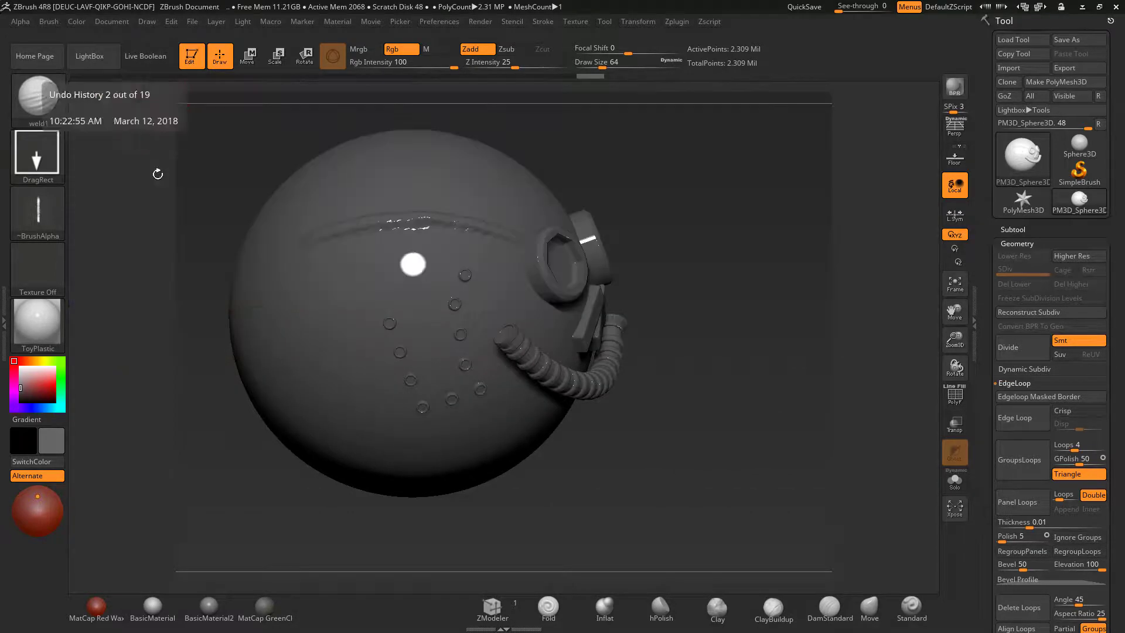
Filter the brush palette by the letter P and select the Pipes insert brush.
left_click(37, 97)
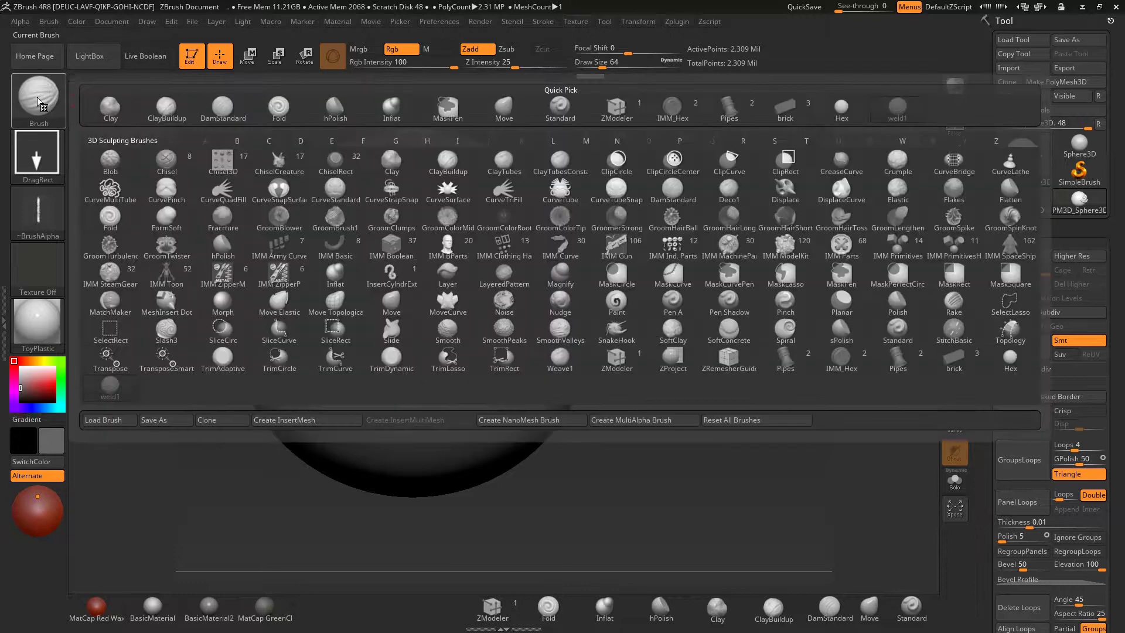
left_click(679, 141)
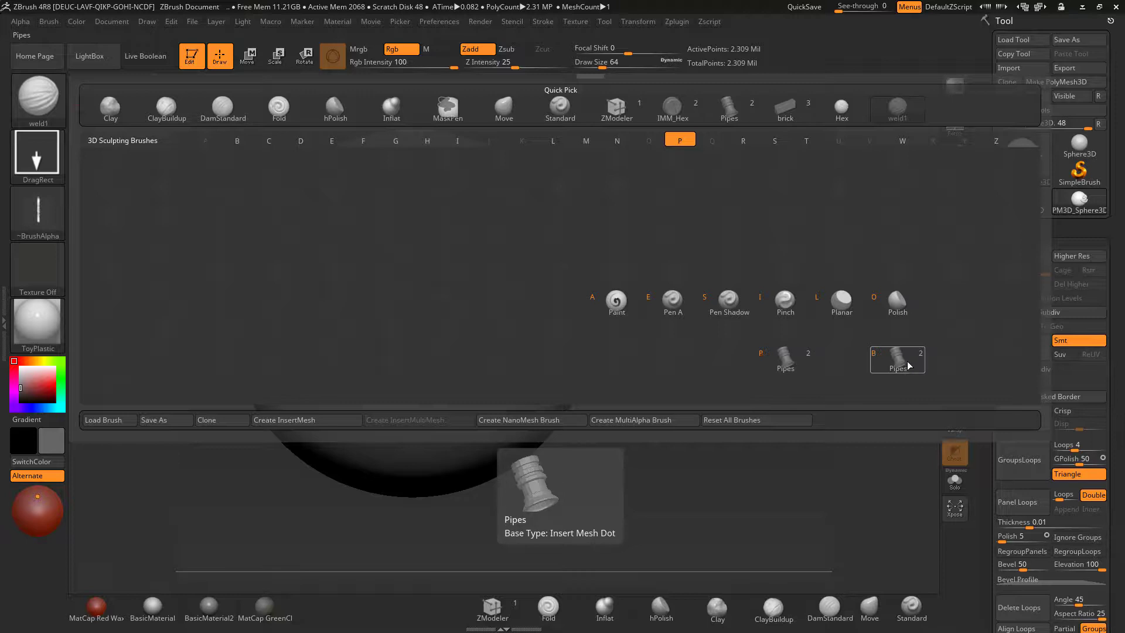
left_click(785, 368)
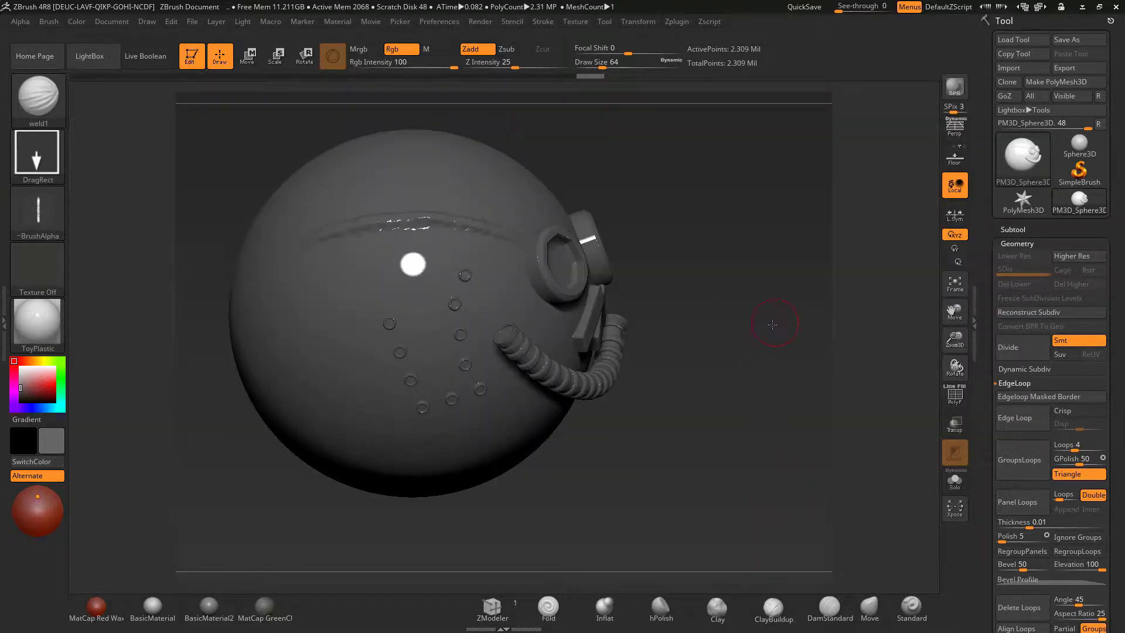
Turn the bolts and hose toward the viewer, run a BPR render, and set the secondary colour to white.
mouse_move(771, 319)
left_mouse_down()
mouse_move(749, 327)
mouse_move(761, 343)
mouse_move(765, 314)
left_mouse_up()
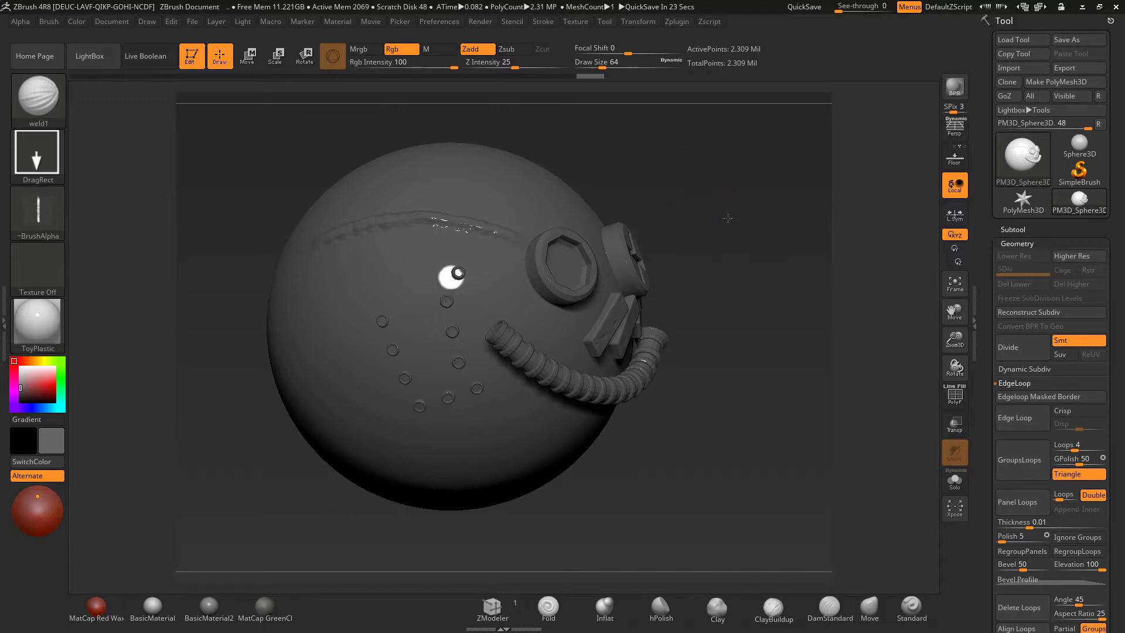
left_click_drag(740, 215, 801, 186)
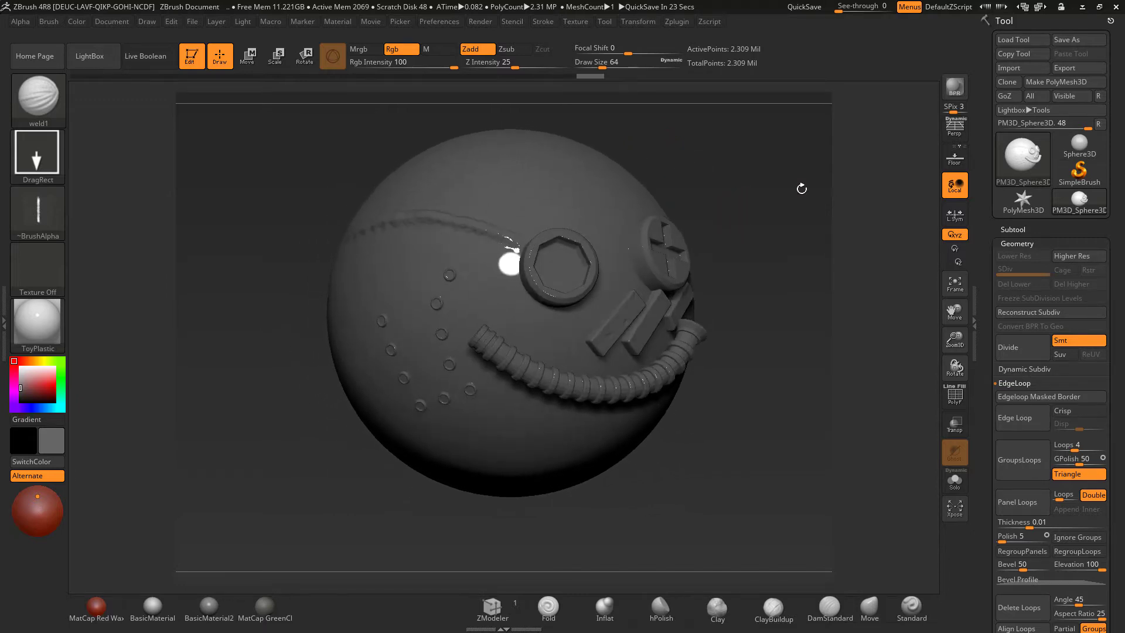
left_click(954, 88)
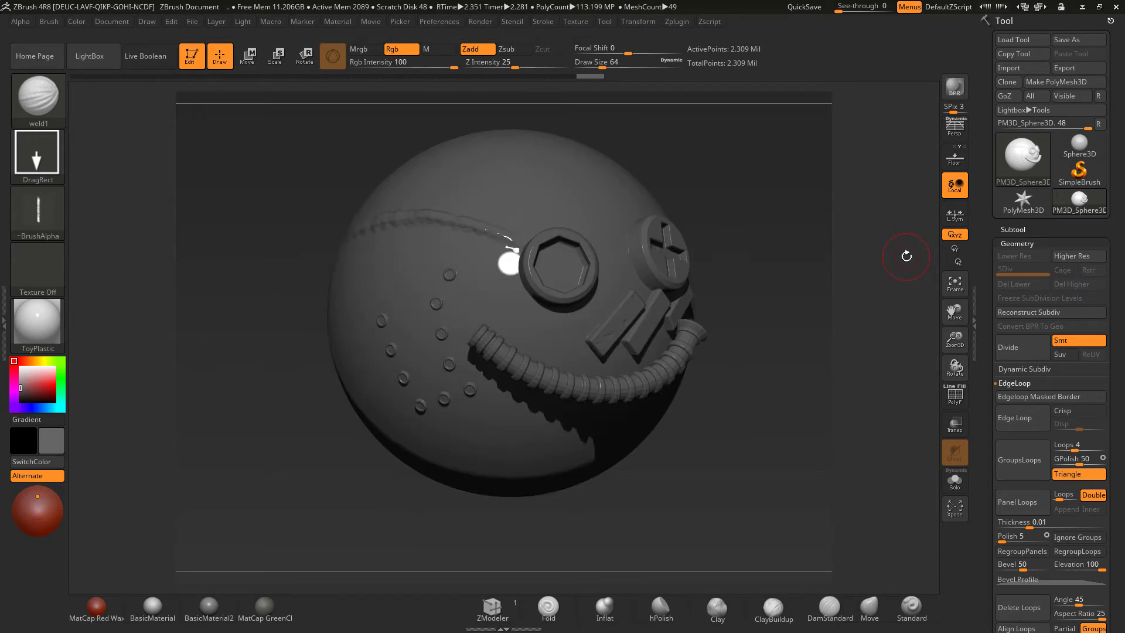
left_click(20, 368)
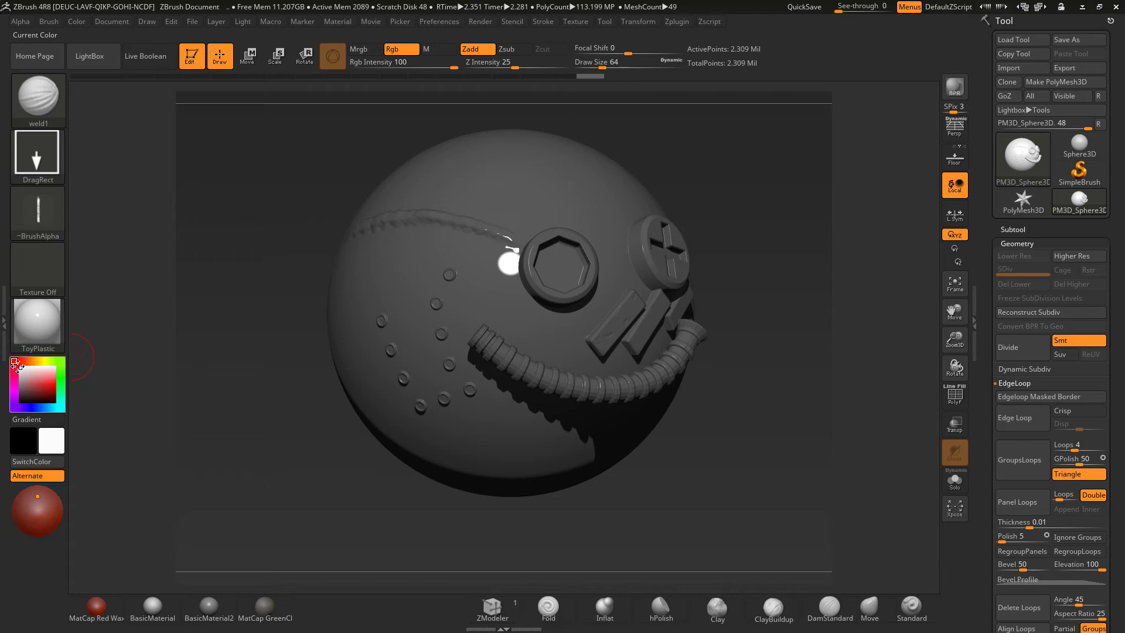